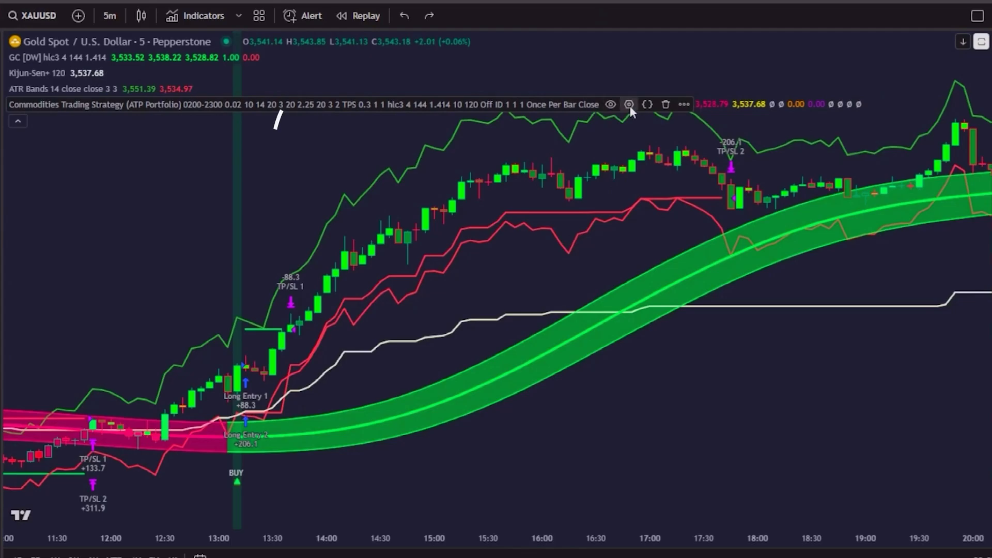
Step: Open the Commodities Trading Strategy (ATP Portfolio) settings from its legend gear on the XAUUSD chart
left_click(628, 105)
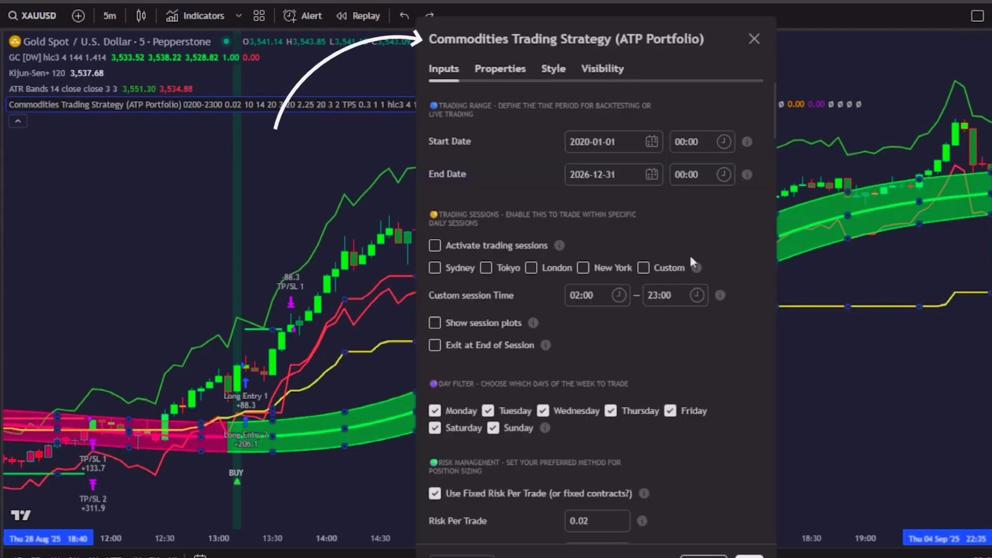
Step: Scroll down through the strategy's Inputs tab to review its settings
scroll(691, 256, "down", 5)
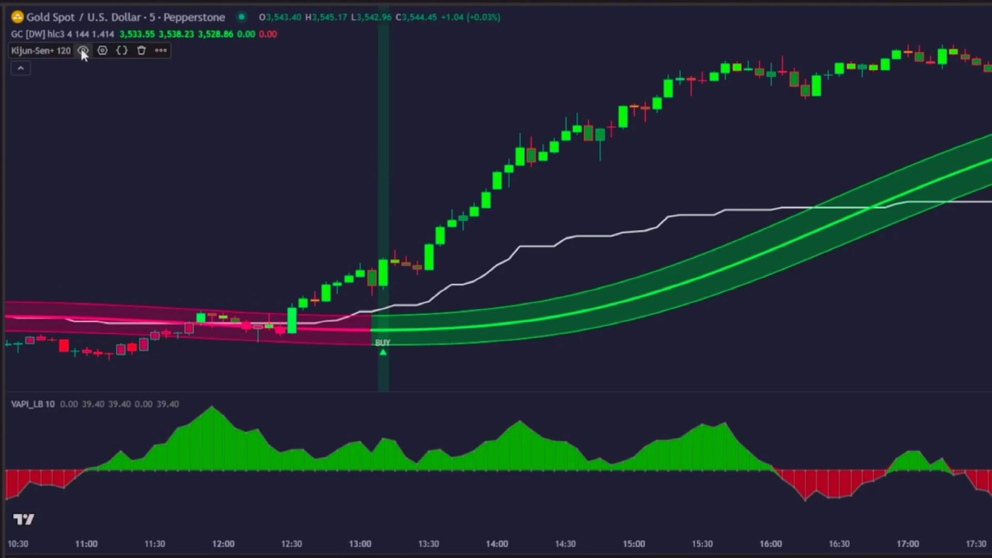
left_click(102, 50)
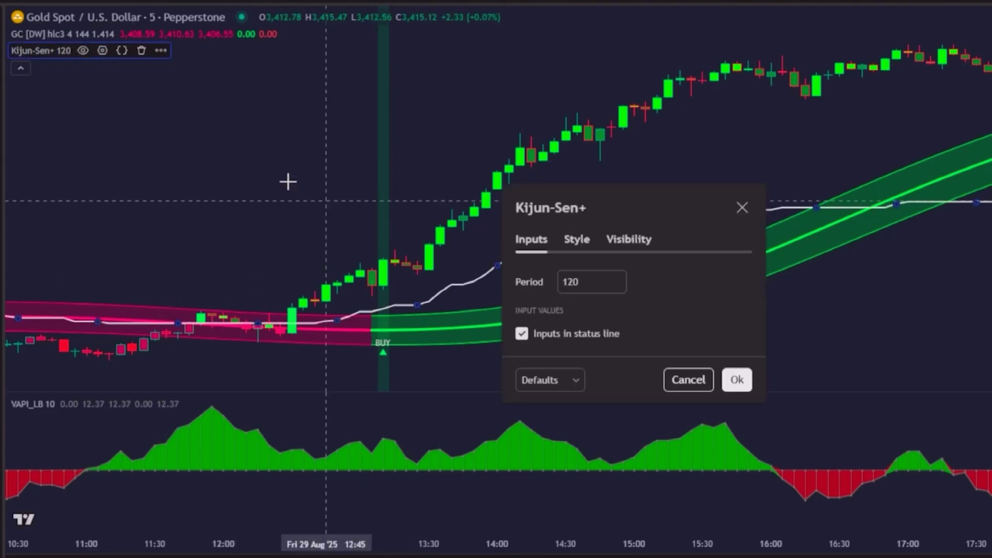
key("Escape")
left_click(86, 403)
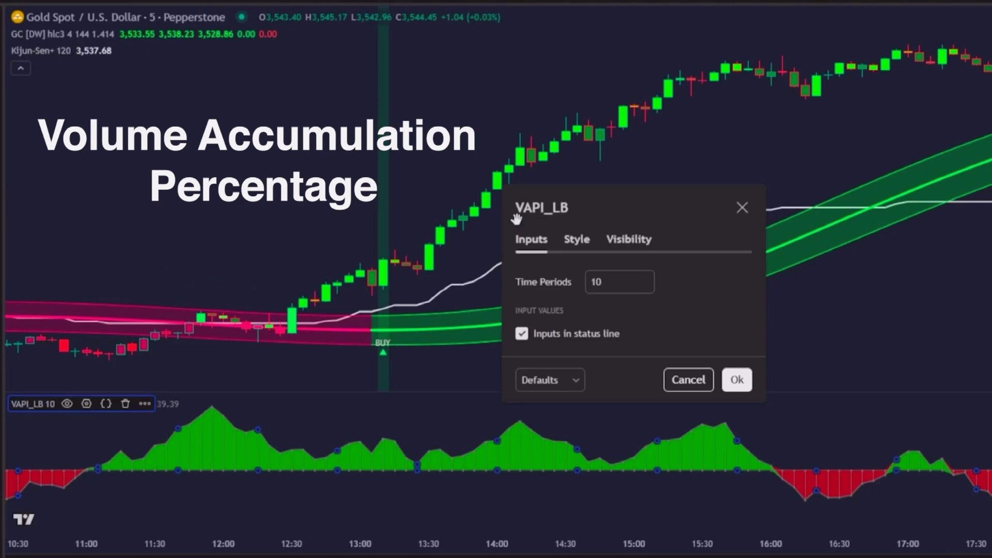
left_click(738, 381)
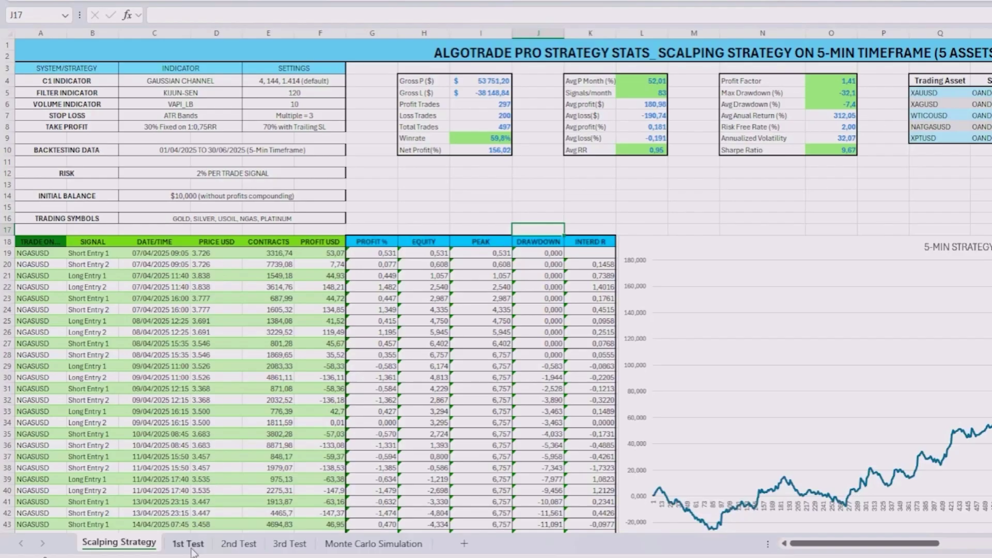
Step: Step through the 1st, 2nd and 3rd Test robustness-result sheets in Excel
left_click(188, 544)
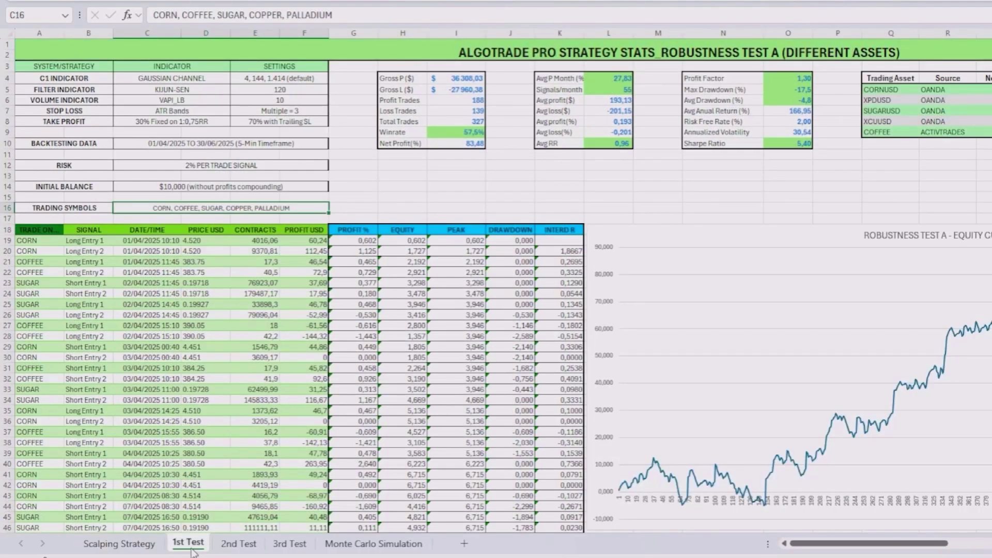
left_click(236, 545)
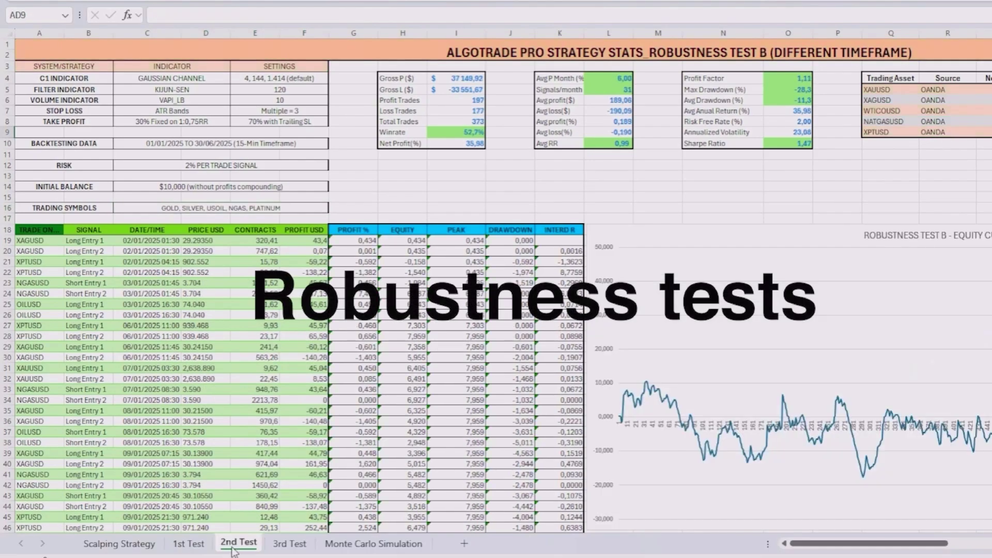
left_click(283, 552)
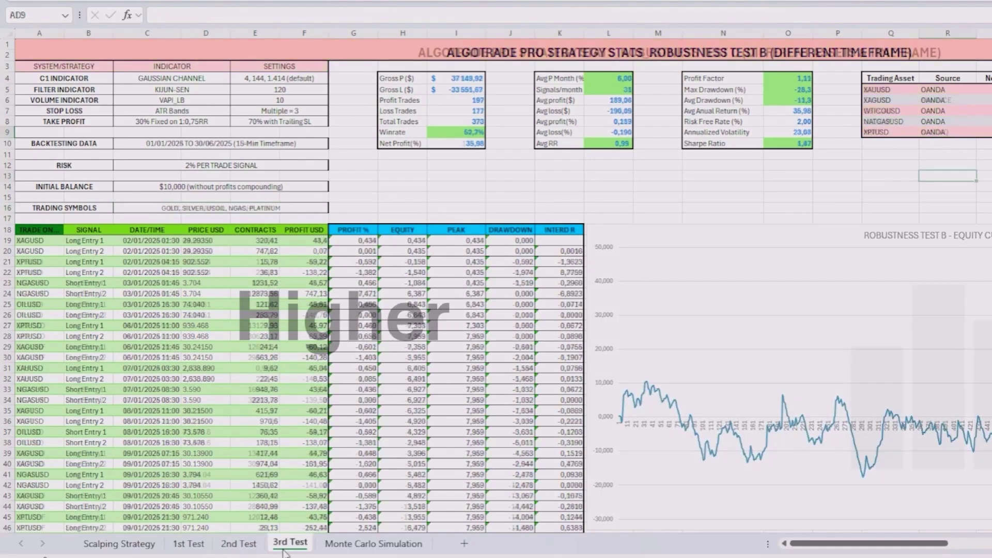
left_click_drag(785, 545, 860, 549)
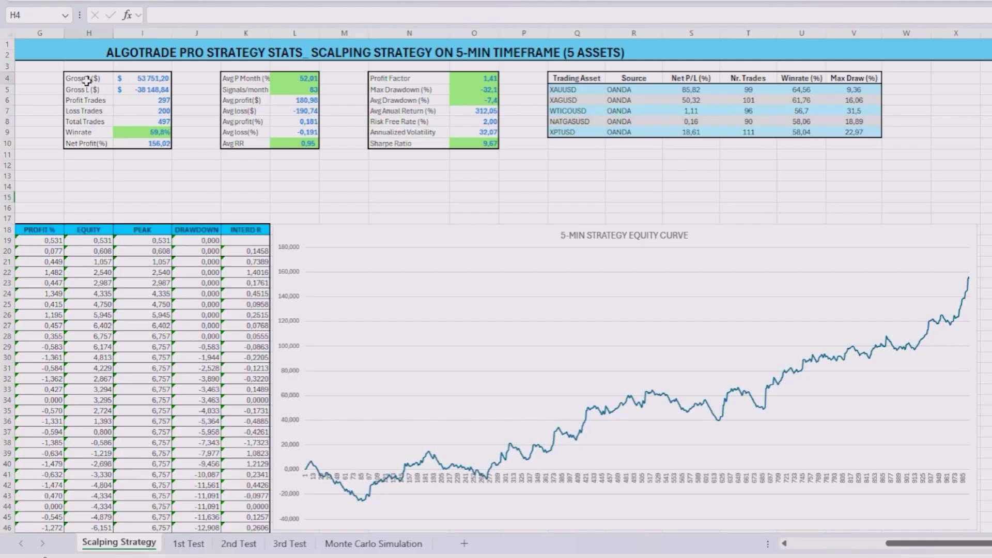
Step: Highlight the Scalping Strategy stats: Winrate 59,8%, Profit Factor 1,41 and Sharpe Ratio 9,67
mouse_move(86, 80)
left_mouse_down()
mouse_move(450, 129)
mouse_move(474, 143)
left_mouse_up()
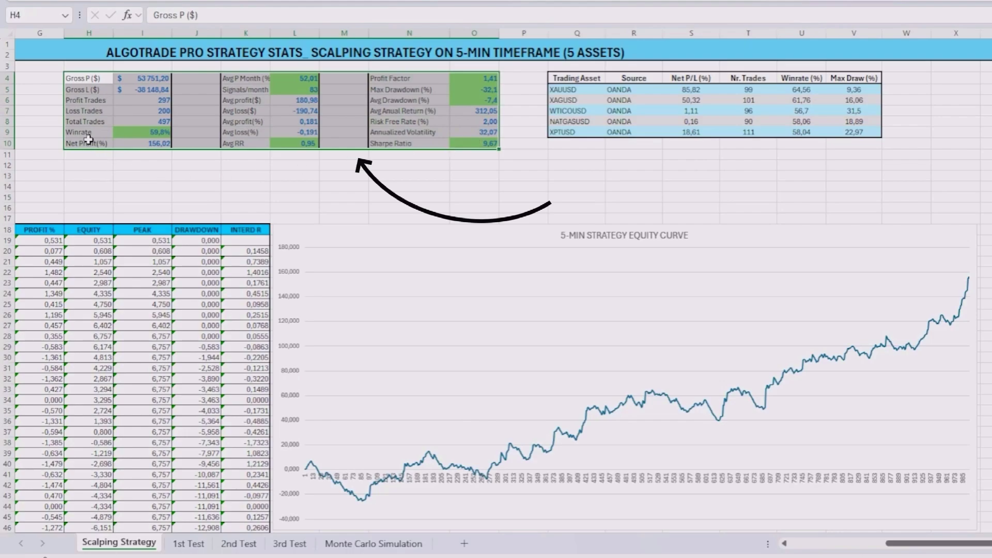
left_click_drag(87, 134, 121, 131)
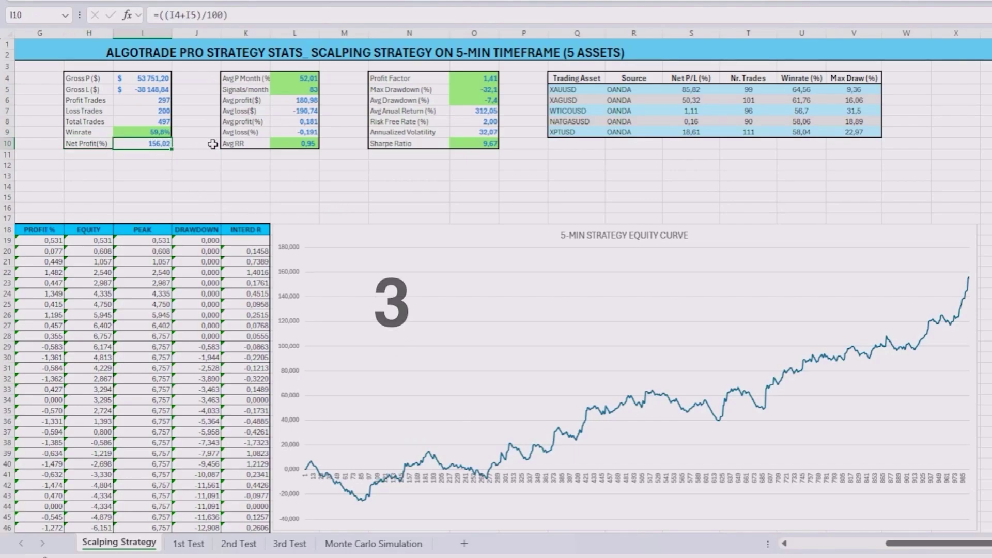
left_click(399, 78)
left_click(475, 78)
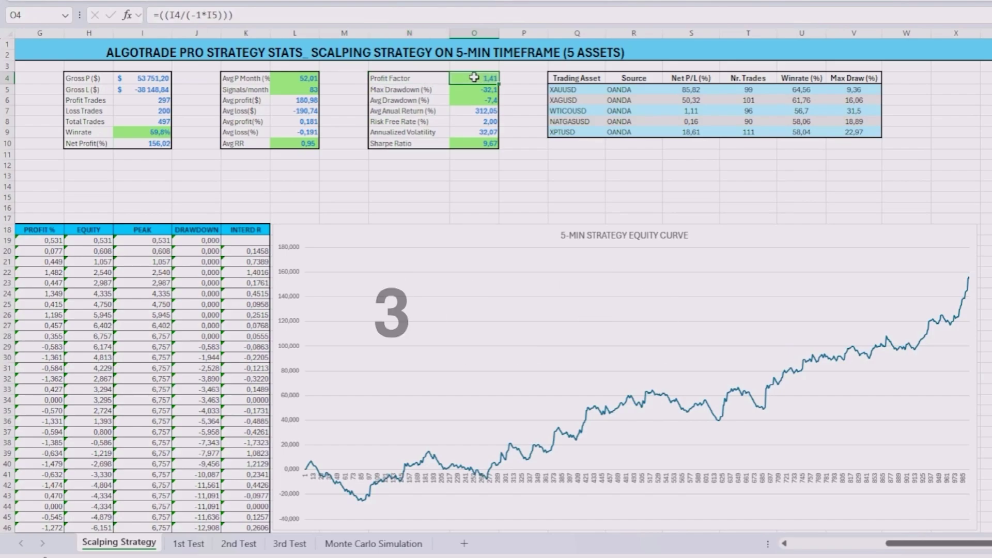
left_click_drag(386, 145, 469, 144)
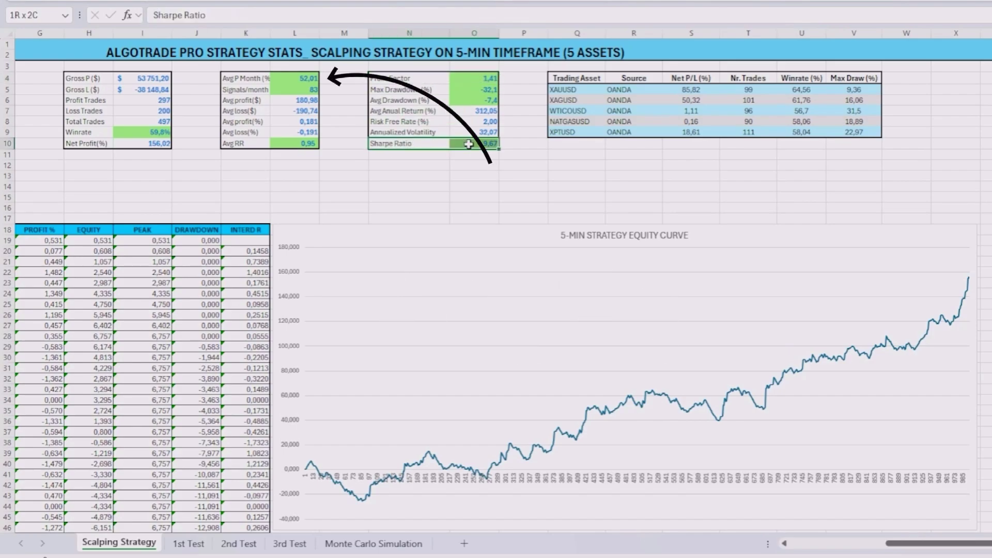
scroll(930, 197, "down", 3)
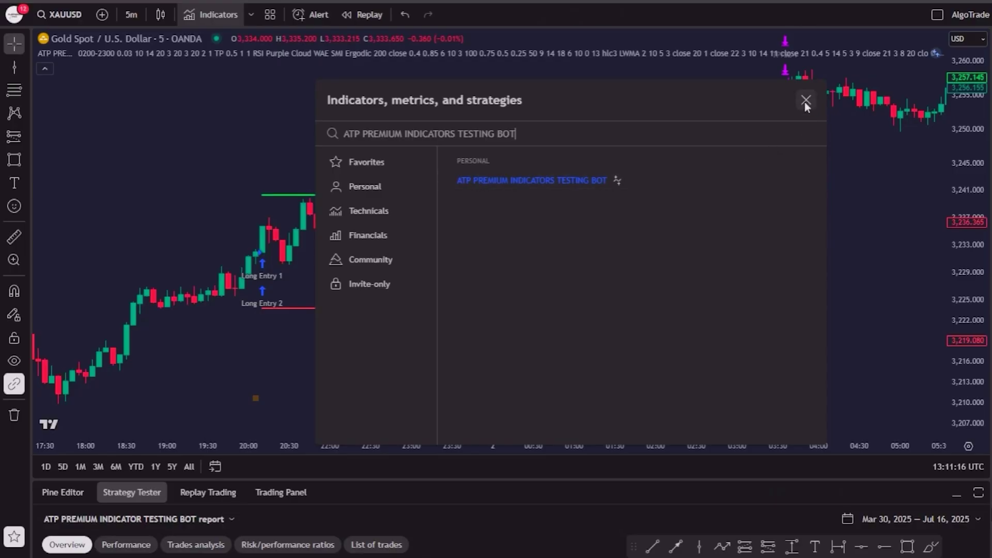
Step: Close the indicator search, open the testing bot's settings and scroll its Pine strategy code
left_click(806, 101)
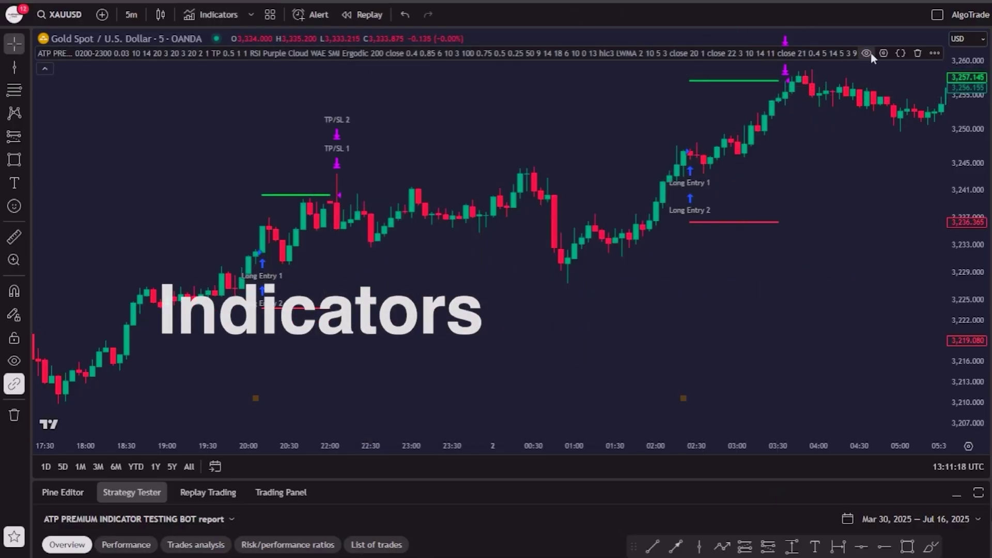
left_click(883, 53)
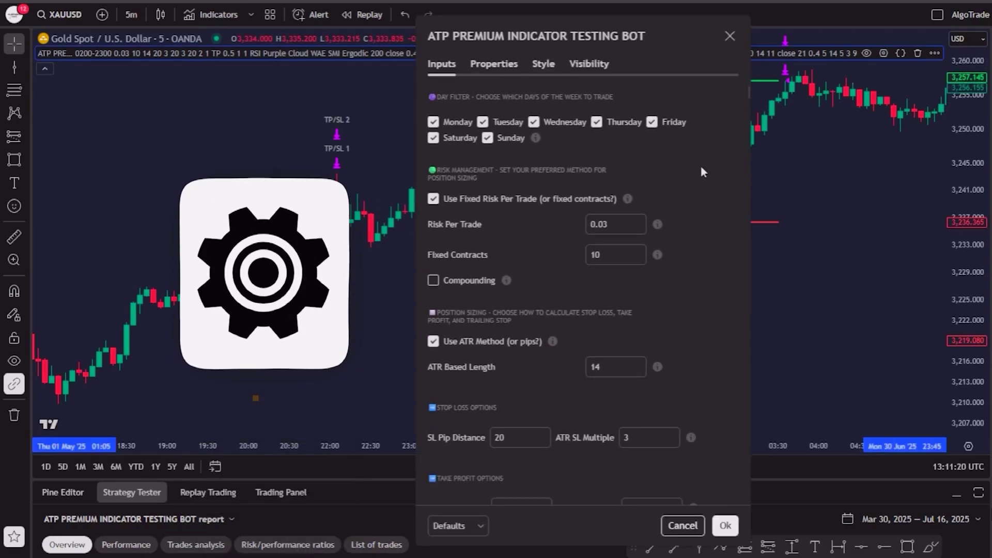
scroll(702, 171, "down", 3)
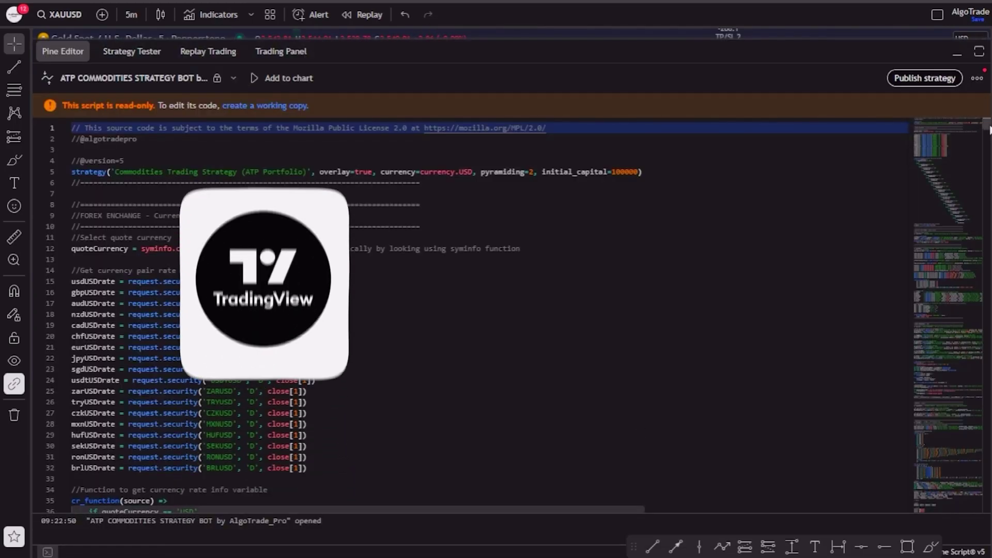
left_click_drag(988, 128, 981, 509)
Step: Collapse the Pine Editor and reopen the Commodities Trading Strategy settings
left_click(957, 51)
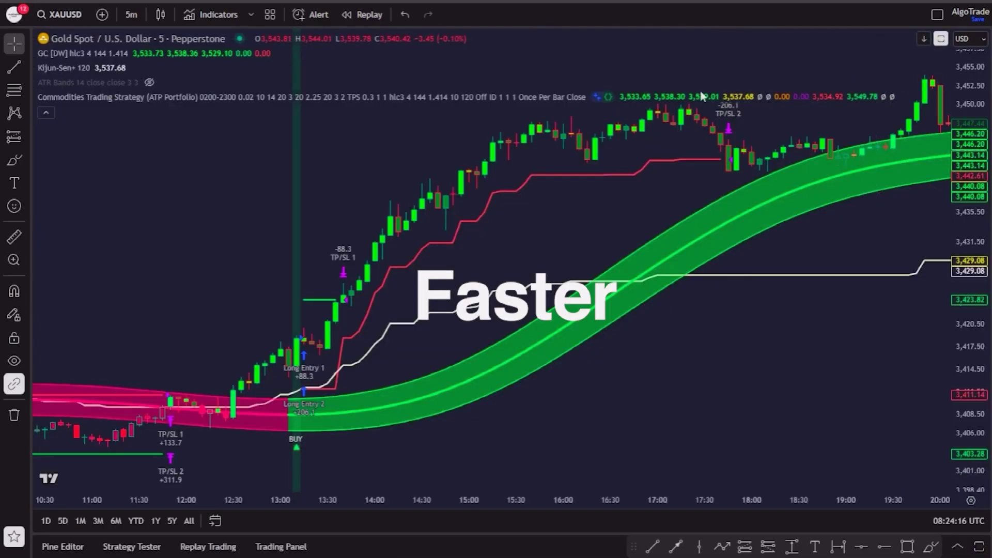
left_click(618, 100)
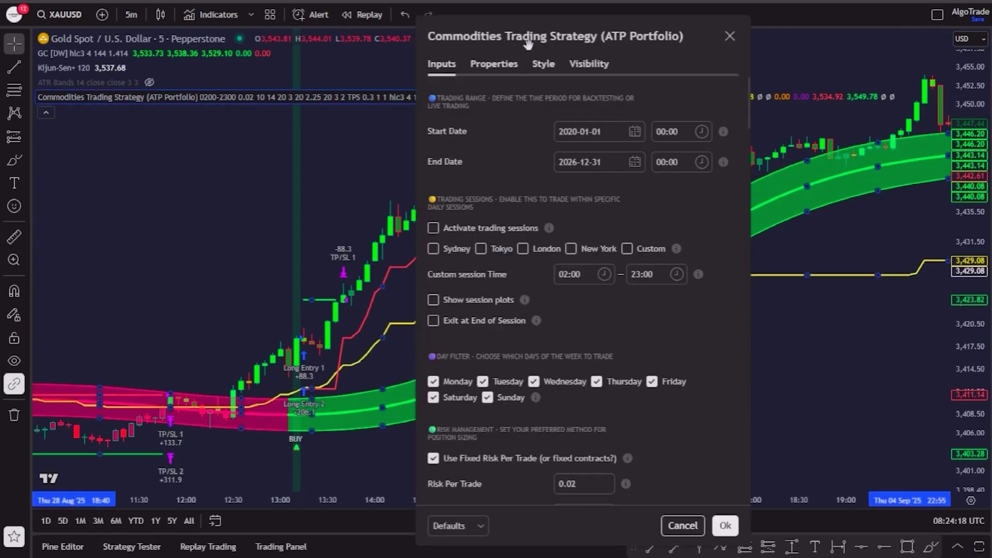
mouse_move(750, 100)
left_mouse_down()
mouse_move(746, 280)
mouse_move(748, 93)
left_mouse_up()
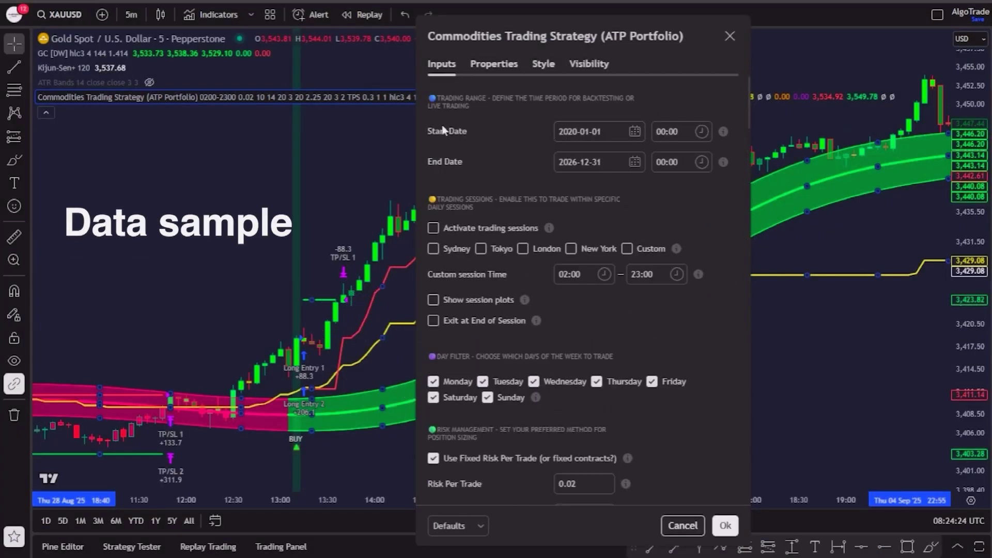
Step: Set the strategy's Start Date to 2020-01-01 in its calendar
left_click(588, 134)
left_click(708, 159)
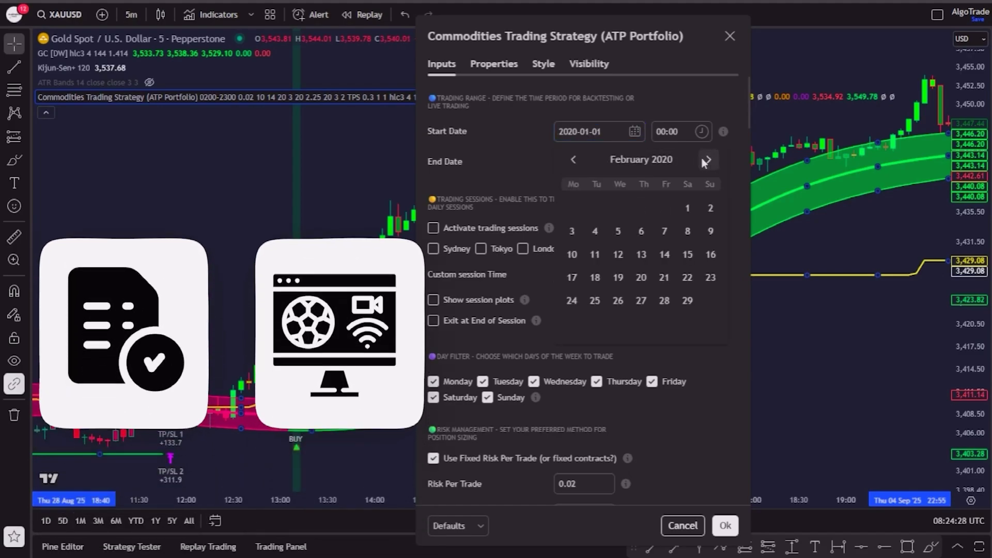
left_click(570, 160)
left_click(626, 160)
left_click(485, 149)
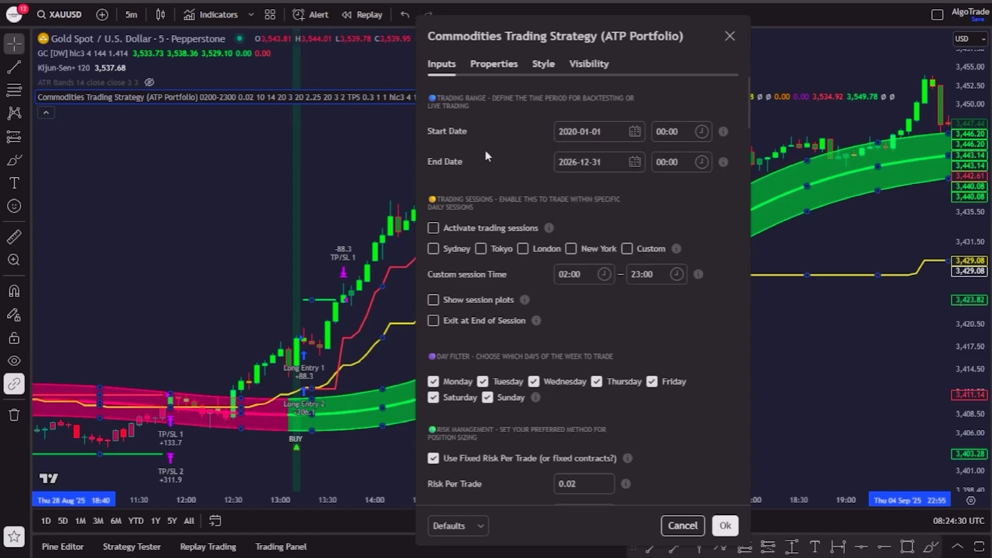
Step: Set the End Date to 31 December 2026
left_click(587, 164)
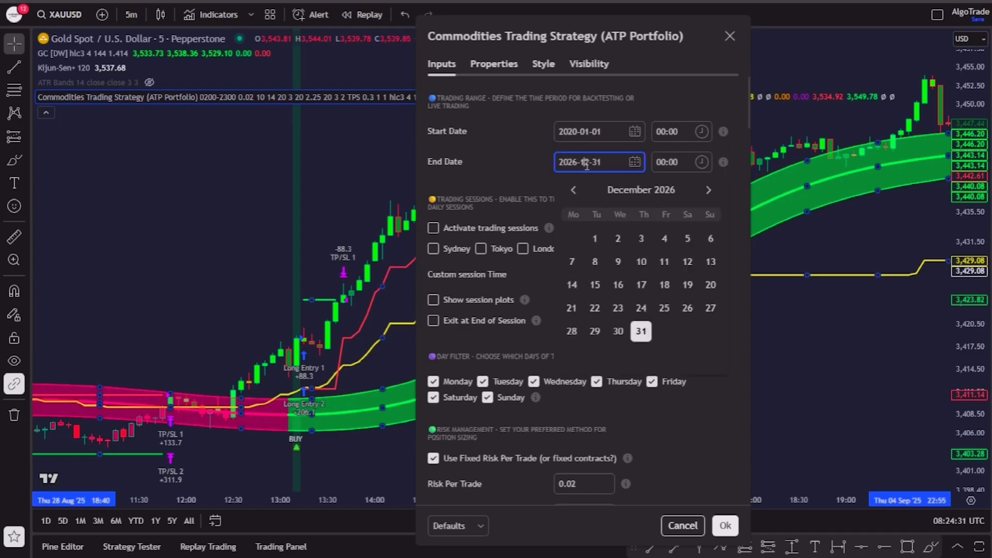
left_click(641, 332)
left_click(520, 167)
scroll(521, 166, "down", 1)
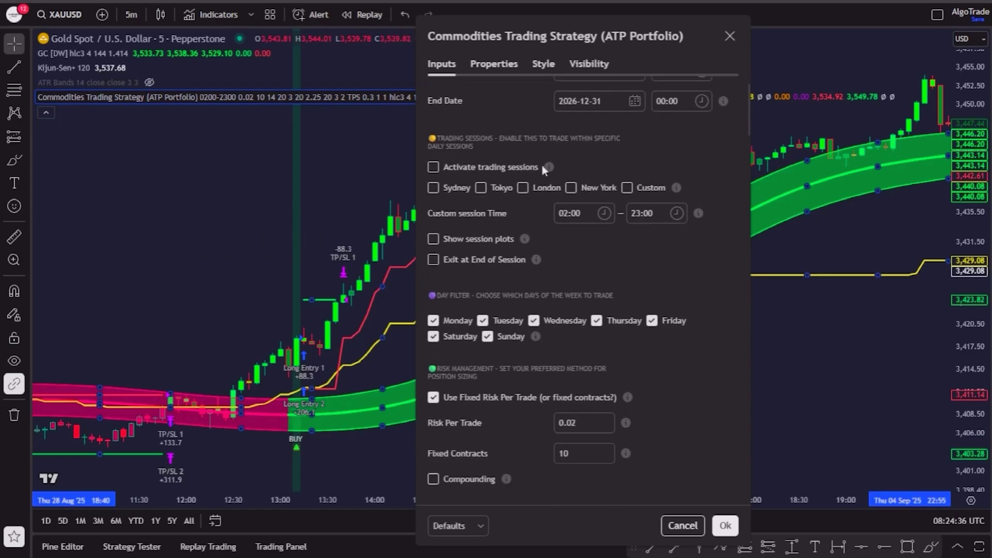
Step: Activate trading sessions with London and New York enabled
left_click(433, 167)
left_click(522, 187)
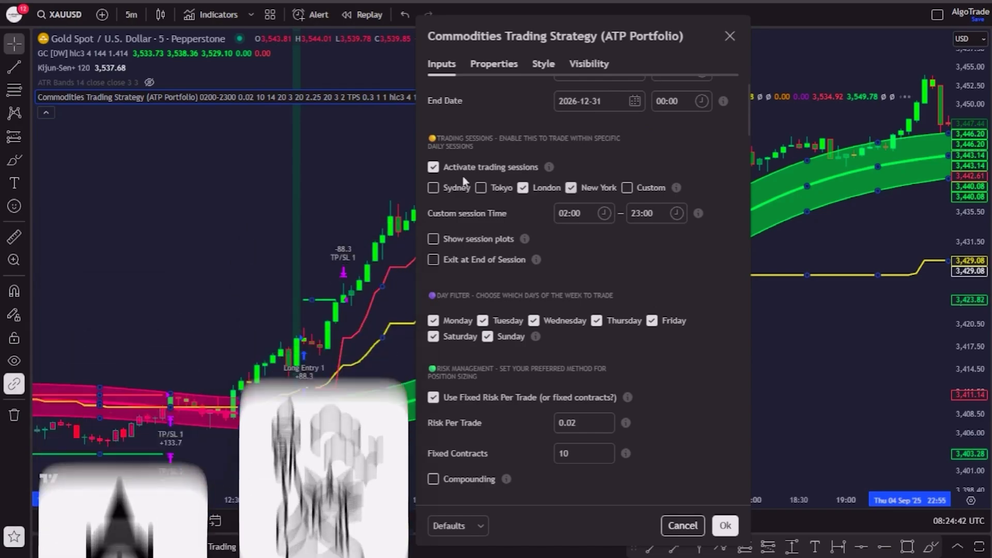
scroll(531, 198, "down", 5)
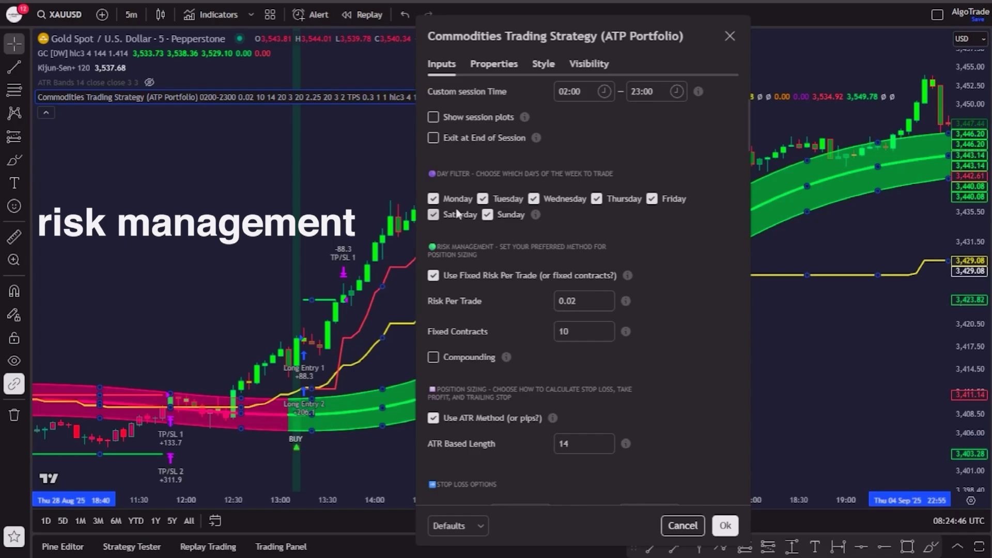
scroll(465, 212, "down", 5)
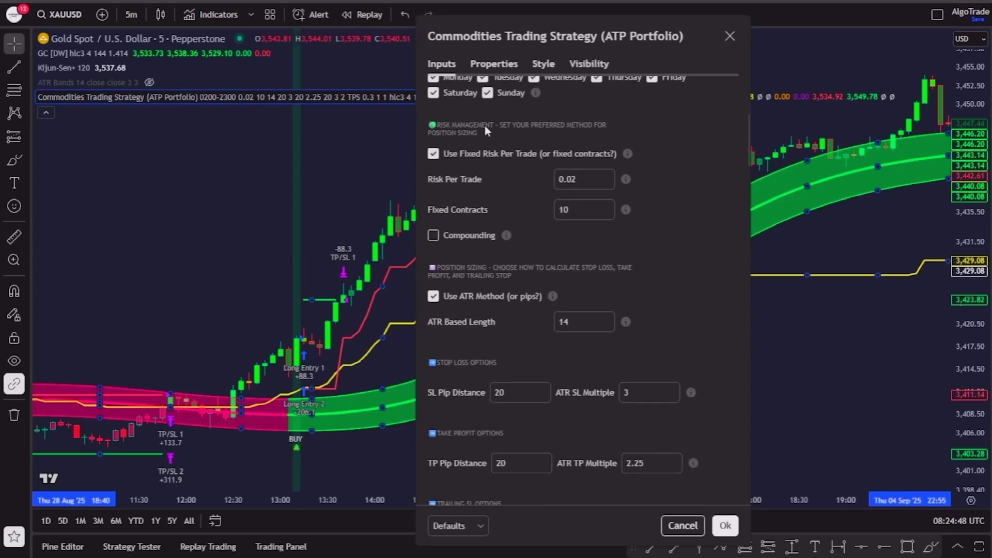
Step: Enable Use Fixed Risk Per Trade at 0.02 with 10 fixed contracts and compounding off
left_click(572, 179)
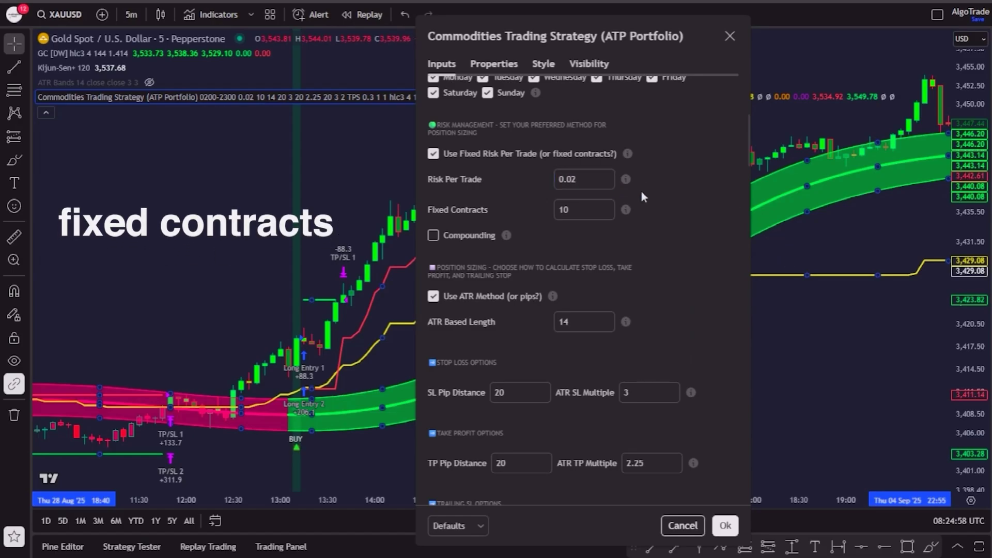
left_click(433, 153)
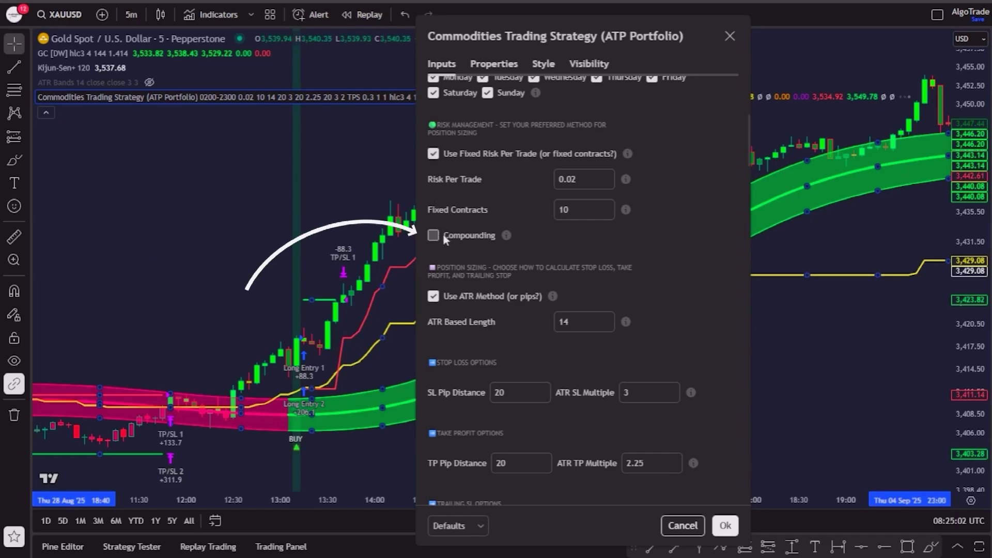
mouse_move(507, 235)
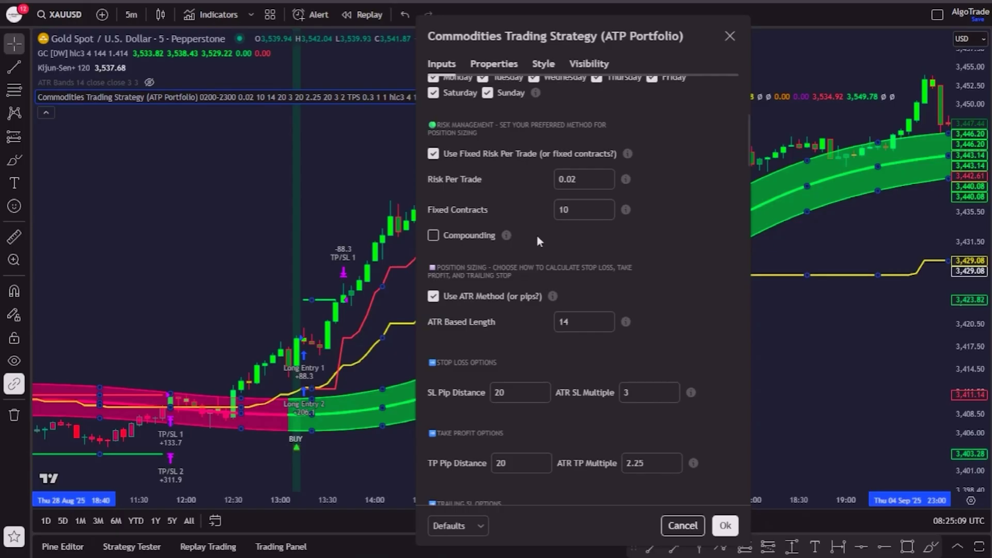
scroll(569, 234, "down", 5)
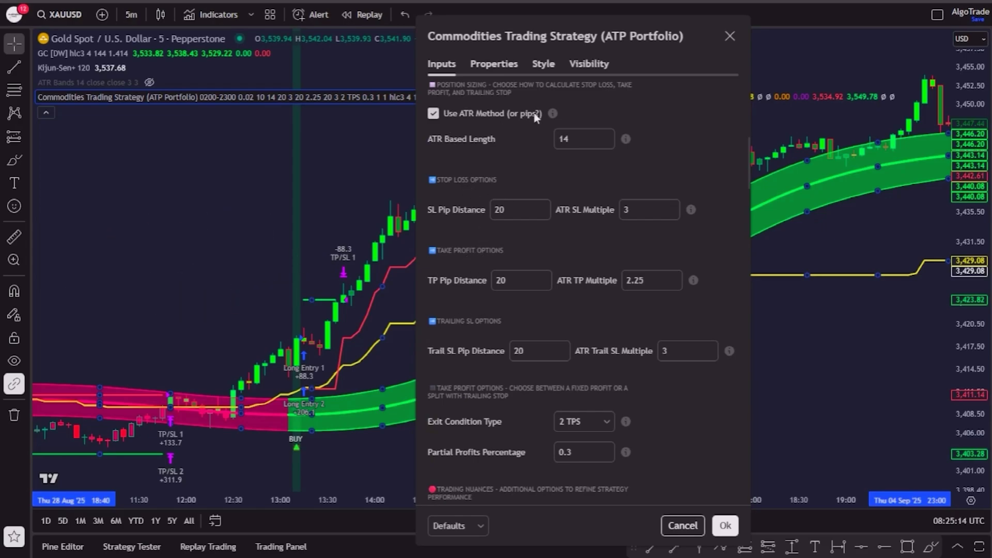
Step: Confirm ATR SL multiple 3 and trail SL multiple 3, placing the settings window right of the chart
left_click(612, 238)
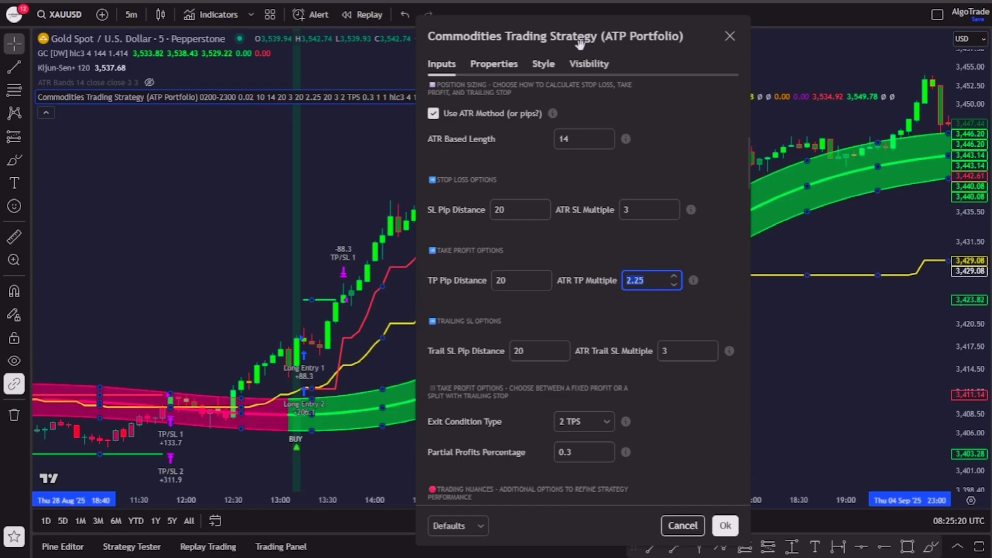
left_click_drag(579, 44, 686, 45)
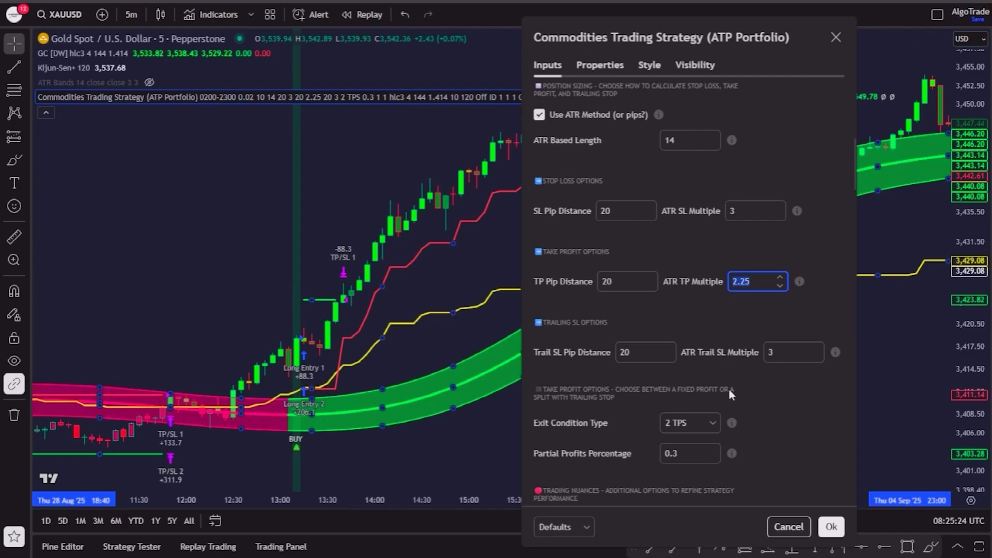
scroll(729, 389, "down", 1)
left_click(777, 294)
left_click_drag(702, 36, 236, 51)
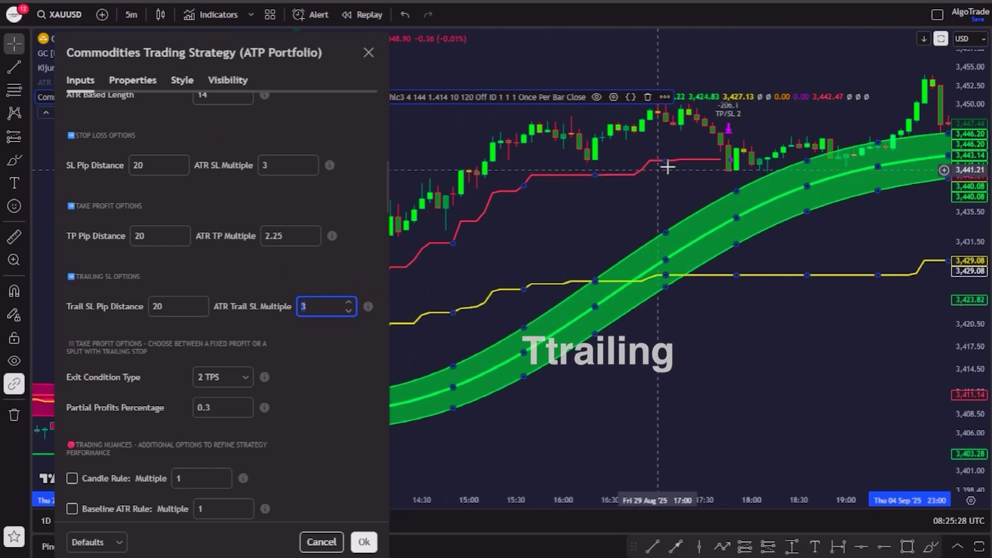
left_click_drag(257, 48, 789, 62)
Step: Review Gaussian Channel, VAPI_LB 10 and Kijun-Sen 120 inputs, toggling Take SHORT Positions off then on
scroll(754, 290, "down", 6)
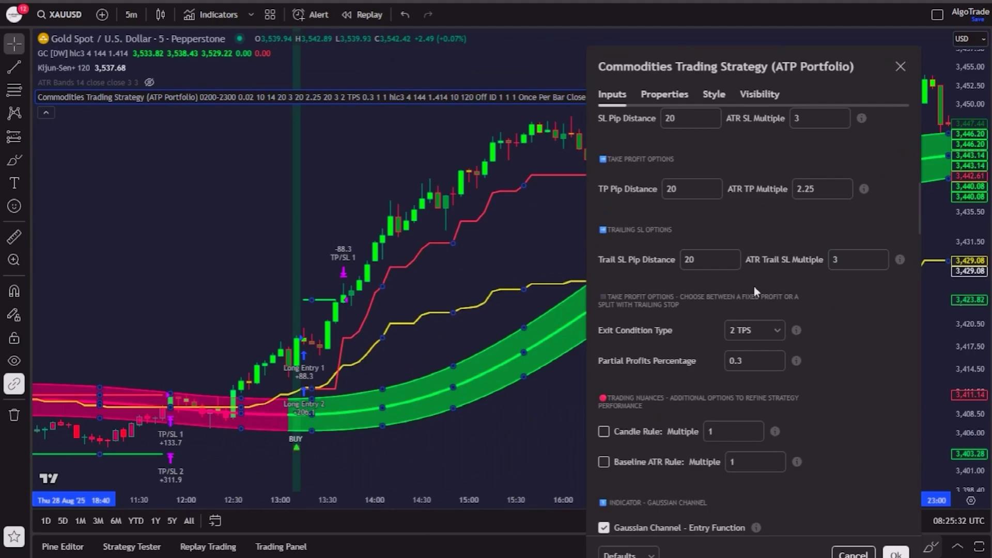
scroll(803, 297, "down", 2)
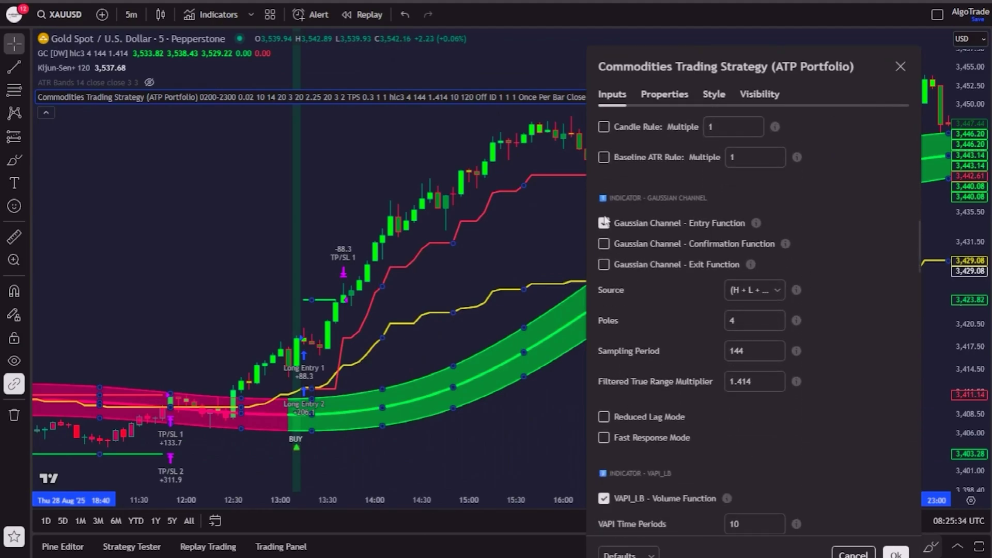
scroll(640, 267, "down", 8)
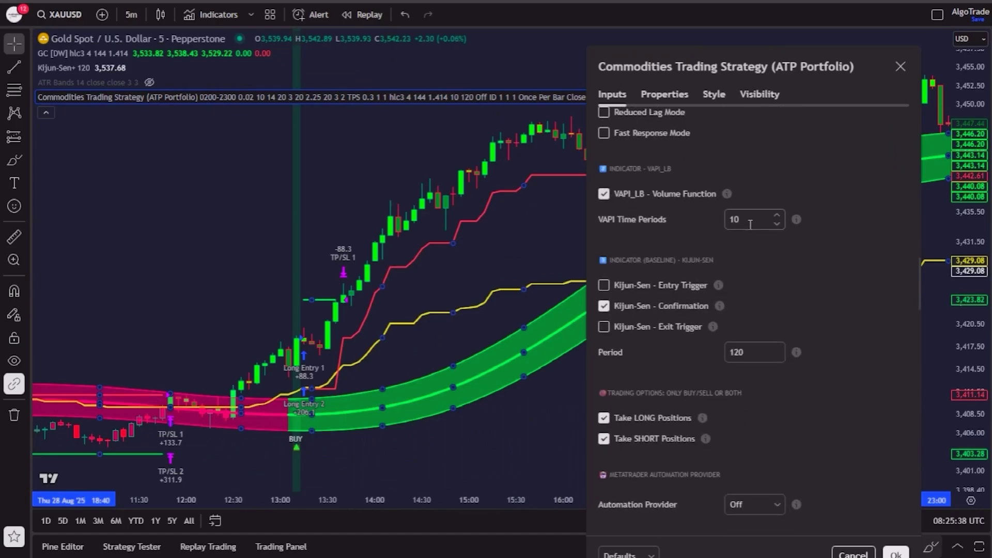
scroll(646, 336, "down", 3)
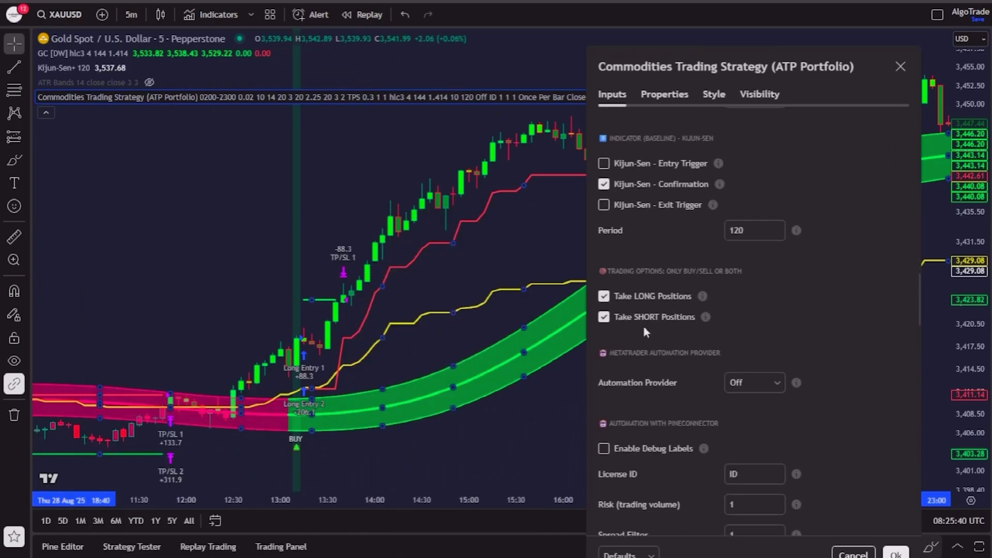
left_click(604, 317)
left_click(603, 317)
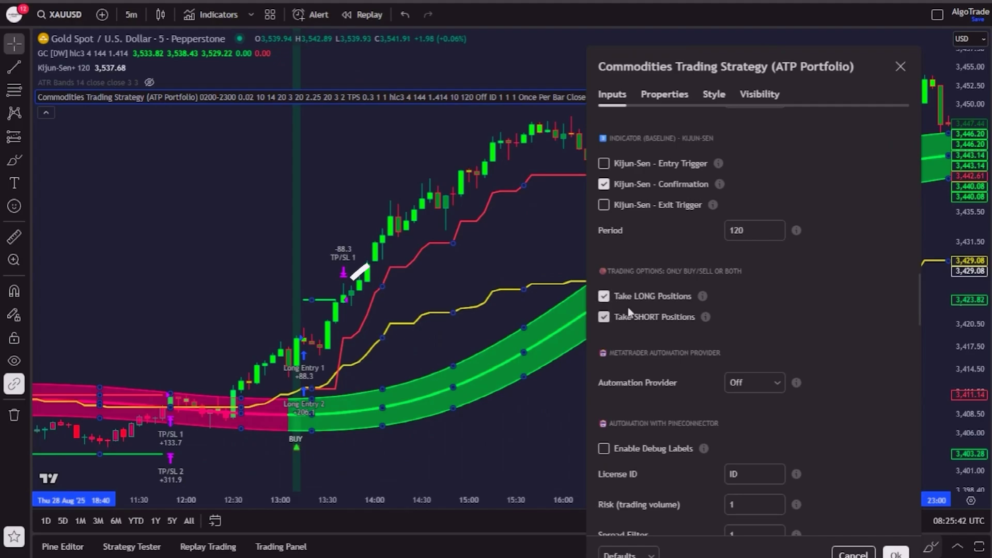